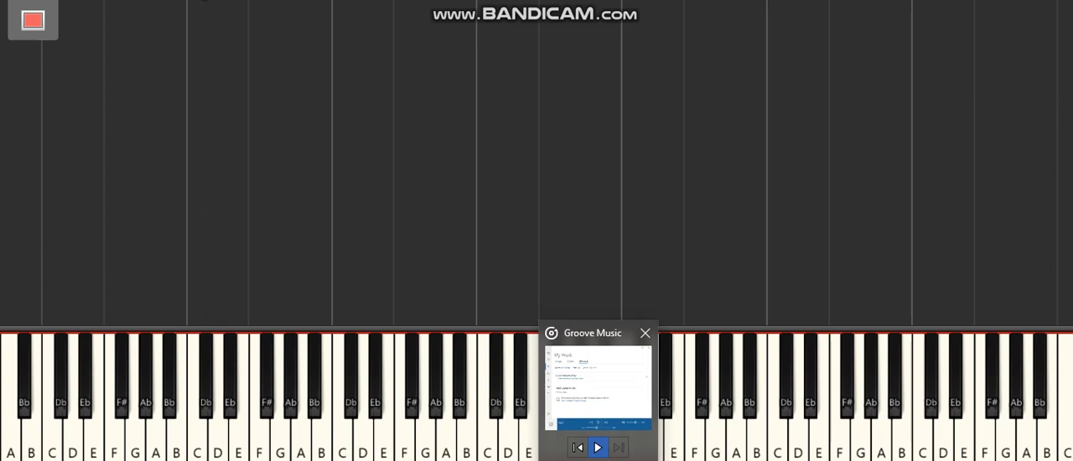
click(598, 447)
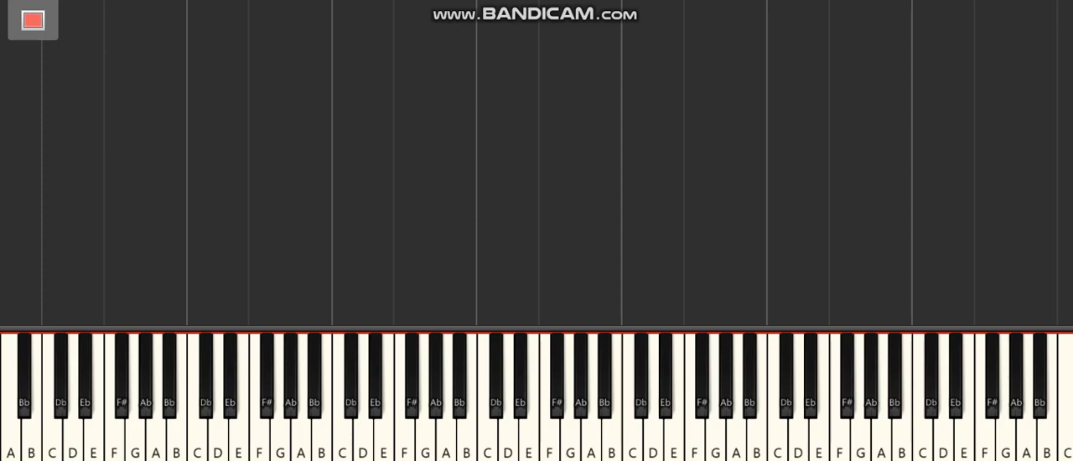
Step: Bring up the Word 'FORTE' title page and resume the song in Groove Music from its taskbar thumbnail
key(alt+Tab)
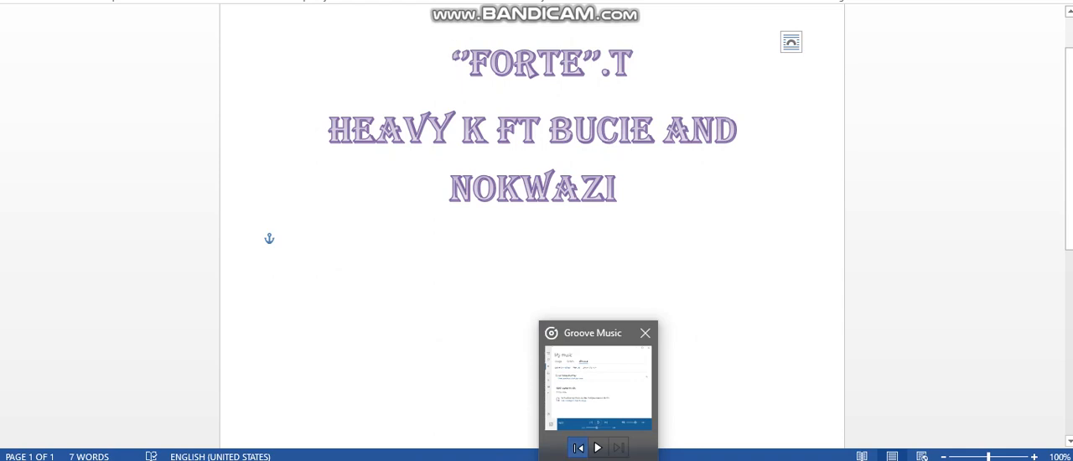
click(598, 446)
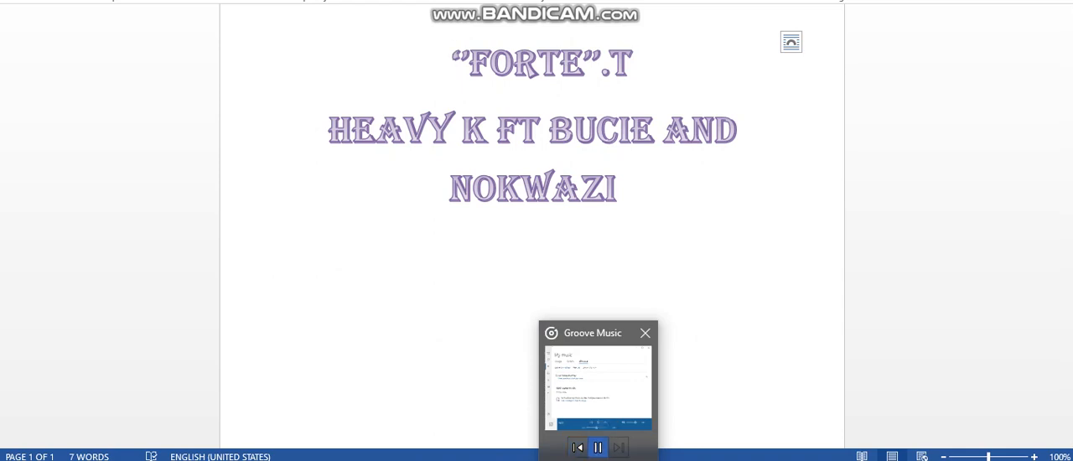